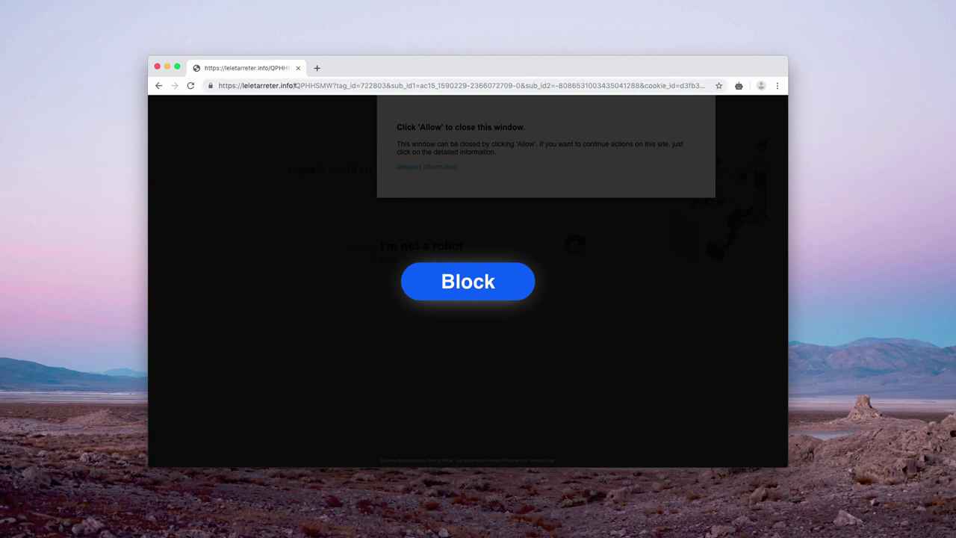
# - Inspect the spam page's full address, then allow t2zr.leletarreter.info to show notifications
pyautogui.moveTo(295, 85); pyautogui.dragTo(243, 85)
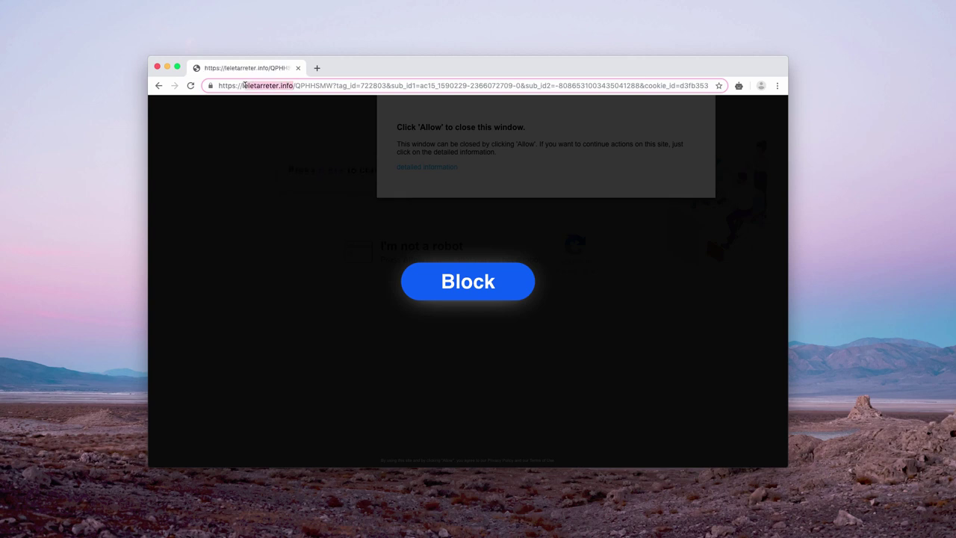
pyautogui.click(311, 85)
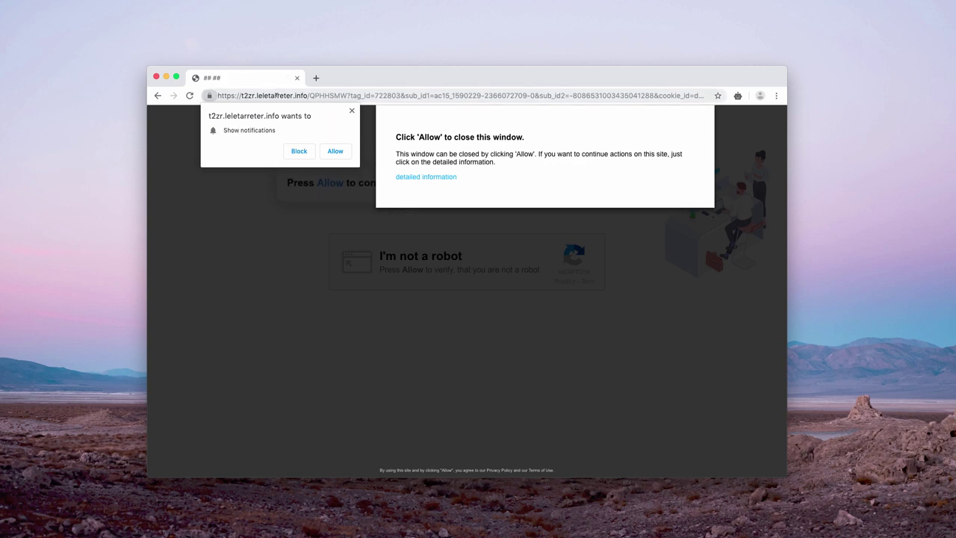
pyautogui.click(241, 95)
pyautogui.click(274, 96)
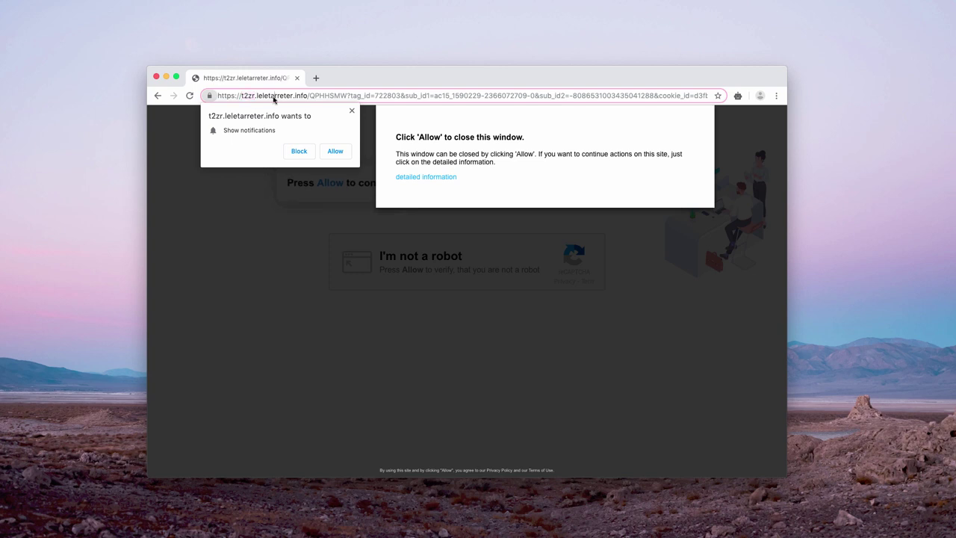
pyautogui.click(336, 152)
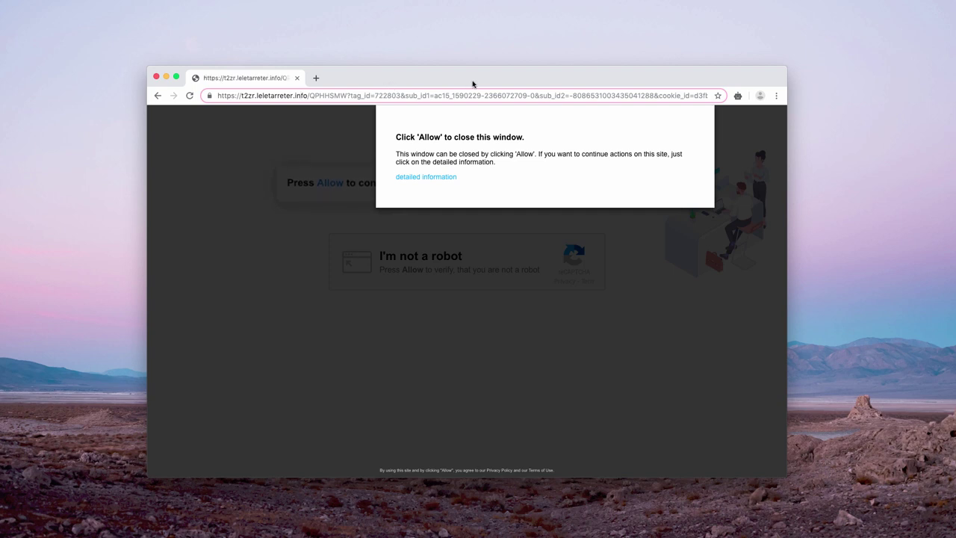
# - Go to Settings > Advanced > Site Settings > Notifications to see allowed and blocked sites
pyautogui.click(774, 92)
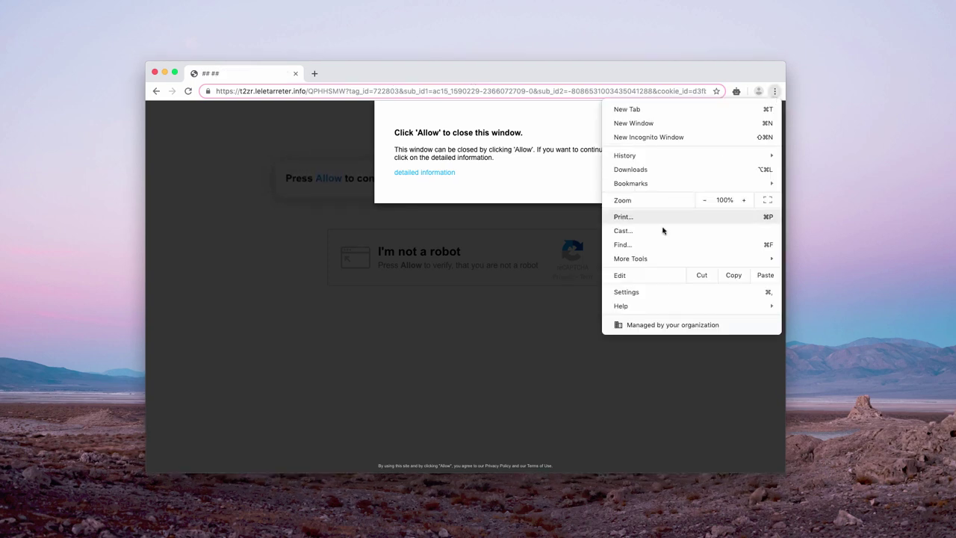
pyautogui.click(638, 292)
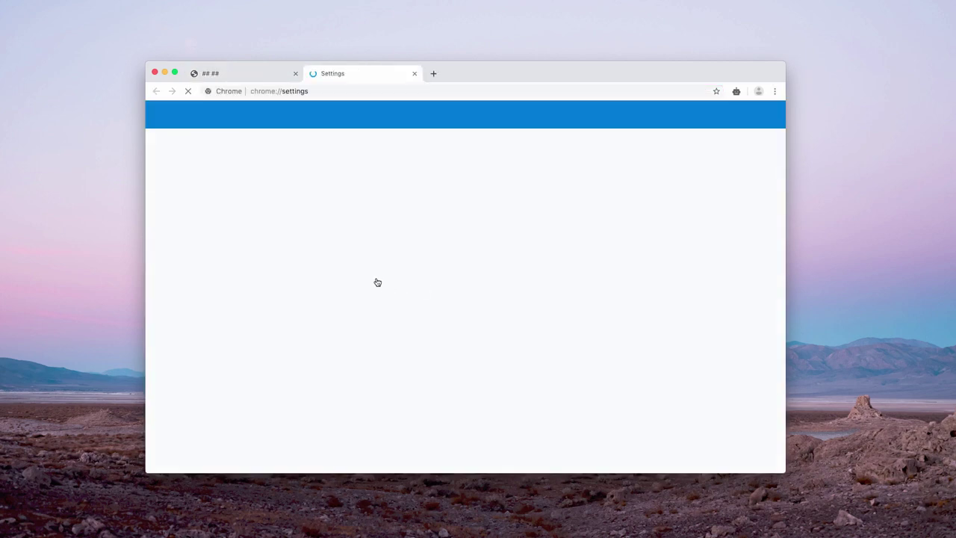
pyautogui.scroll(-4, 298, 239)
pyautogui.scroll(-8, 331, 361)
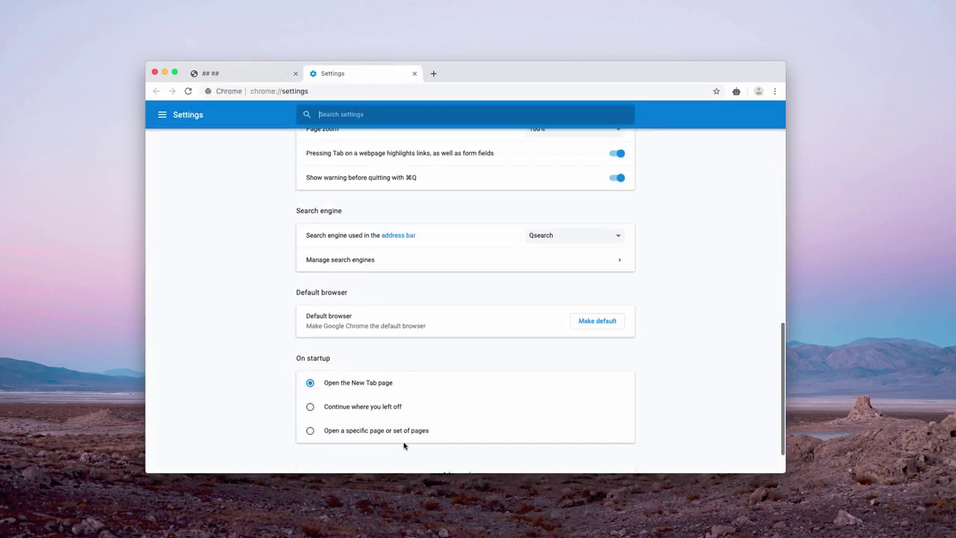
pyautogui.click(461, 437)
pyautogui.scroll(-10, 416, 369)
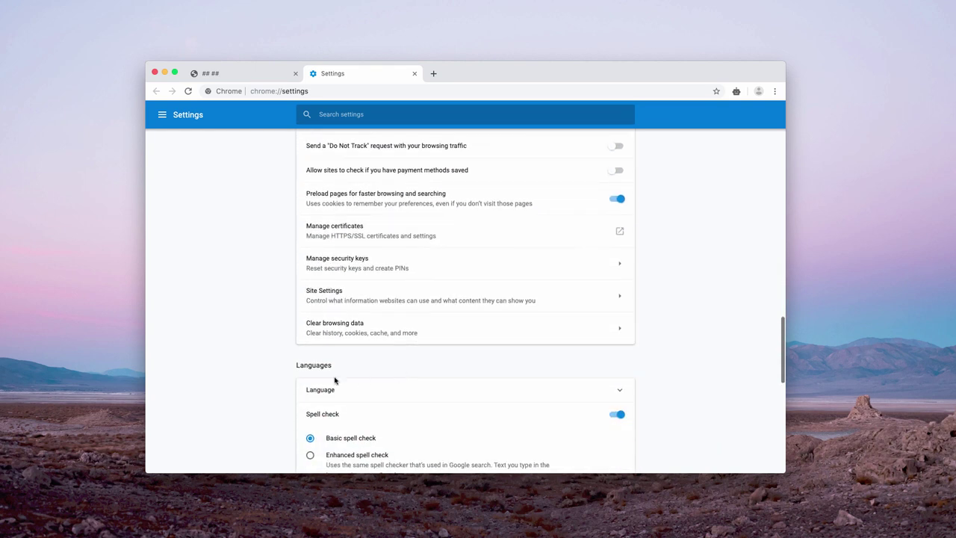
pyautogui.click(335, 299)
pyautogui.scroll(-1, 329, 301)
pyautogui.click(365, 375)
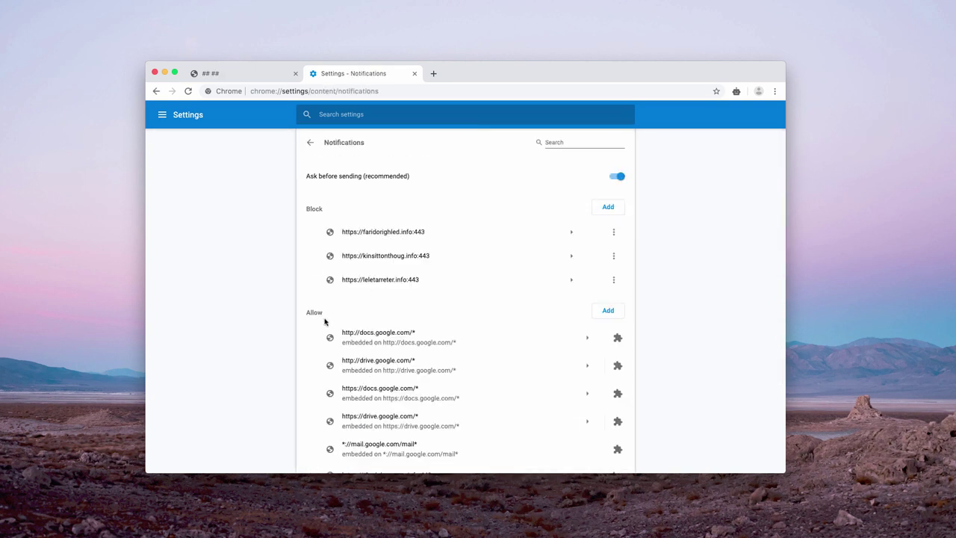
pyautogui.scroll(-1, 326, 319)
pyautogui.scroll(-1, 459, 292)
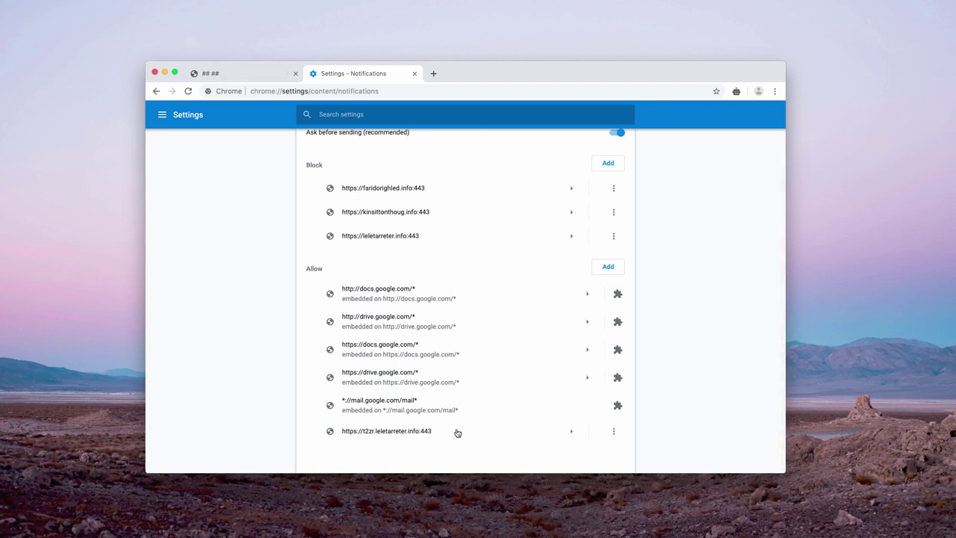
# - Remove t2zr.leletarreter.info from Allow, plus faridorighled.info, kinsittonthoug.info and leletarreter.info from Block
pyautogui.click(608, 438)
pyautogui.click(583, 430)
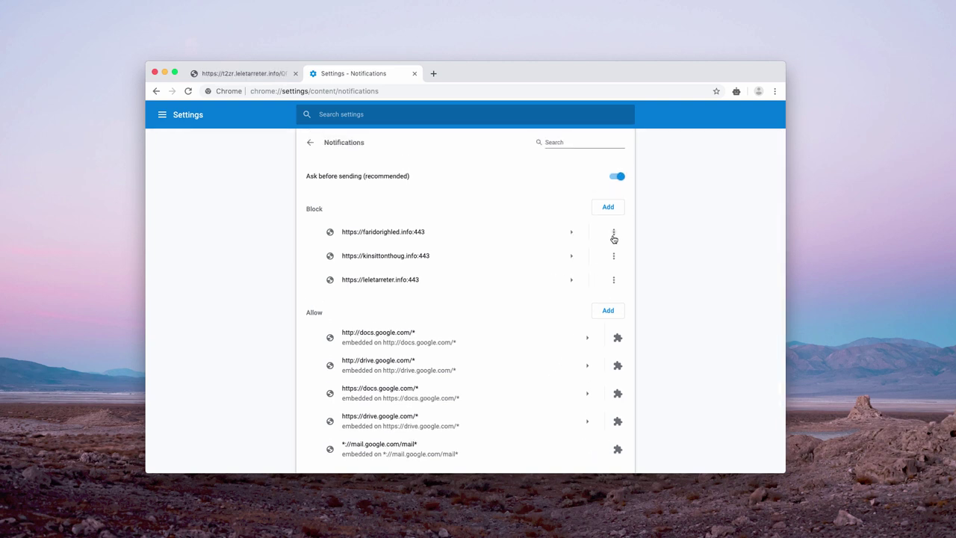
pyautogui.click(613, 235)
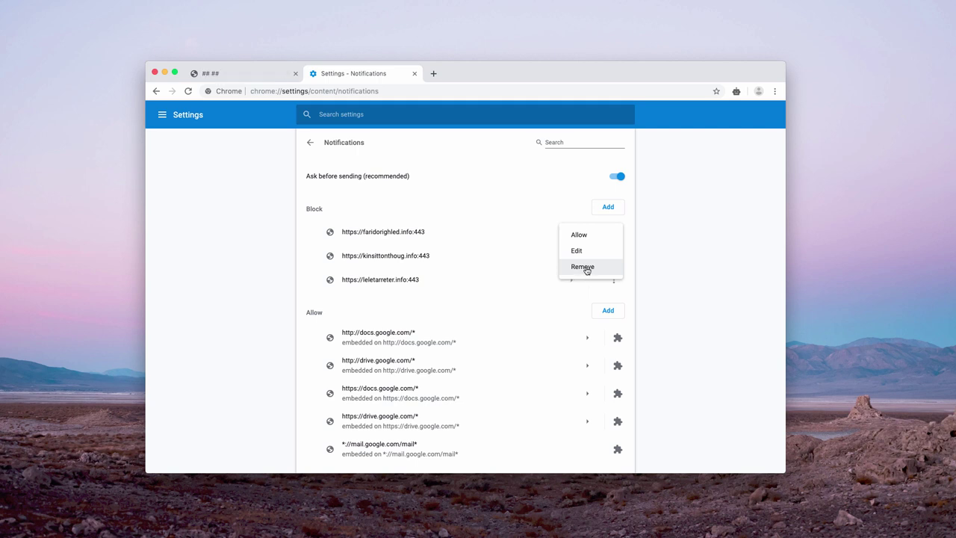
pyautogui.click(577, 267)
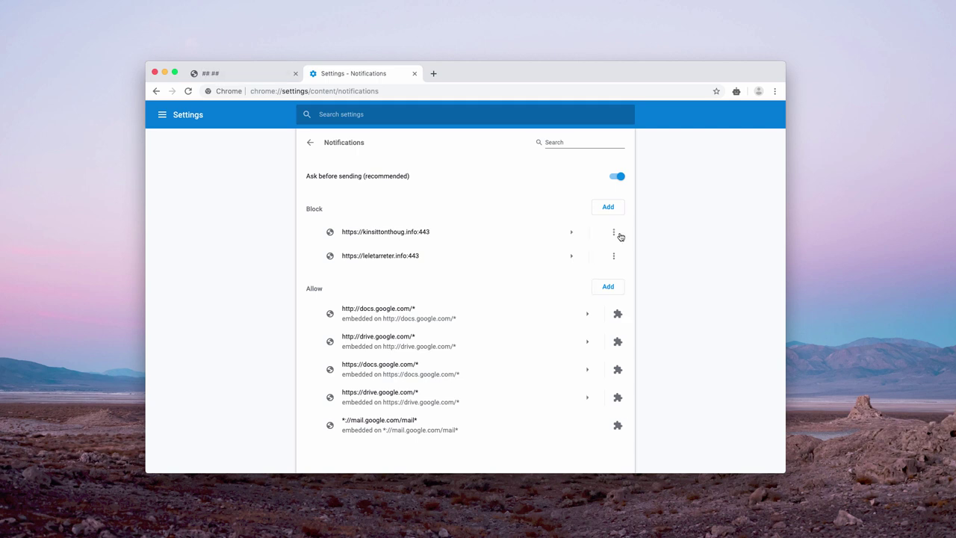
pyautogui.click(614, 233)
pyautogui.click(602, 265)
pyautogui.click(614, 237)
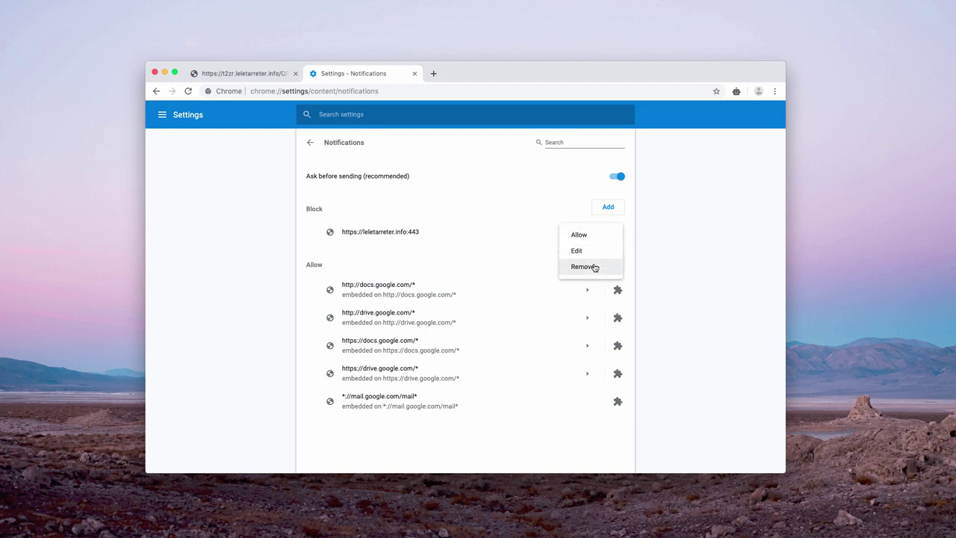
pyautogui.click(585, 267)
pyautogui.click(408, 91)
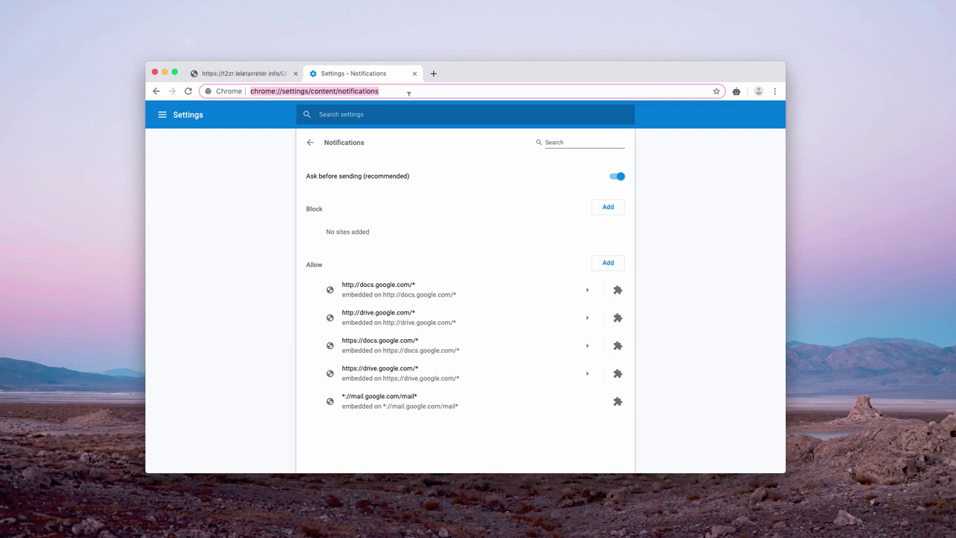
pyautogui.write('ci')
pyautogui.press('BackSpace')
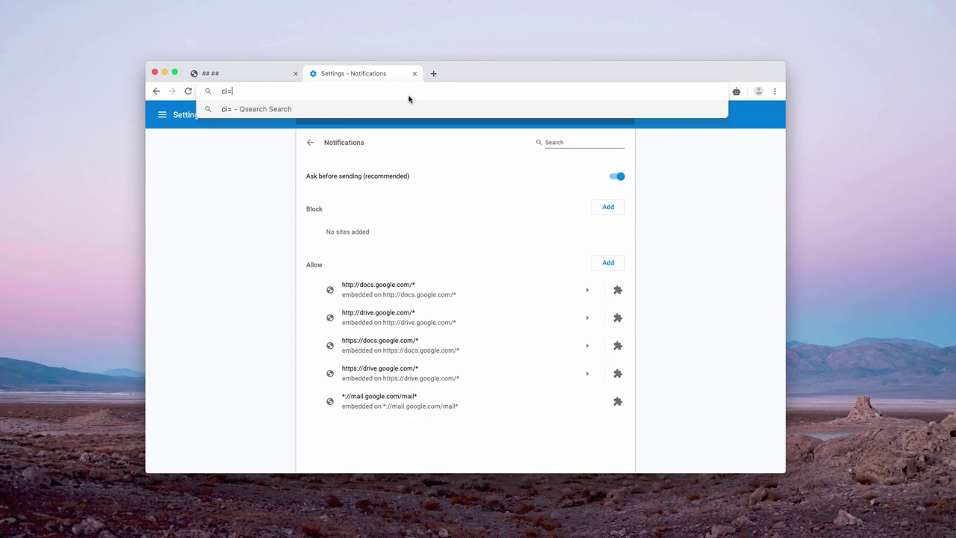
pyautogui.press('Down')
pyautogui.press('Return')
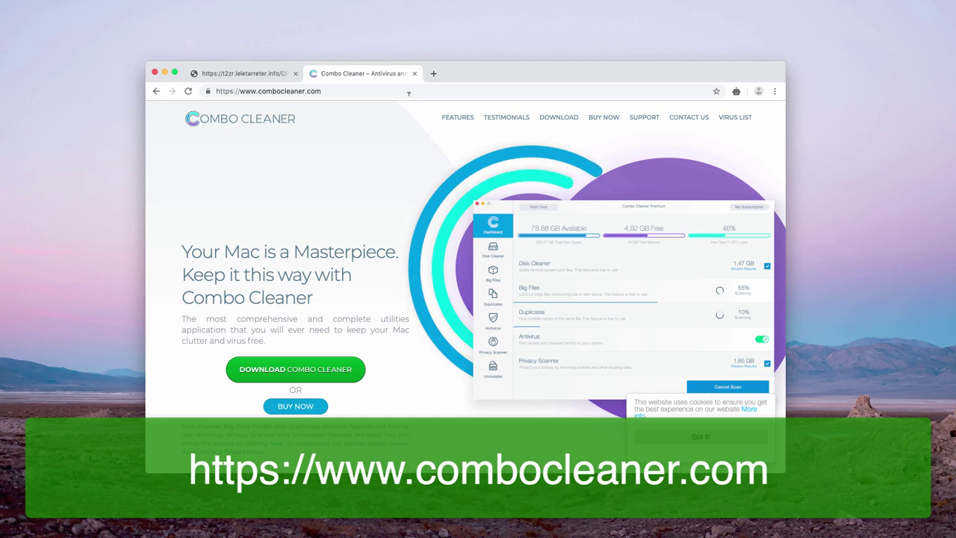
pyautogui.moveTo(322, 91); pyautogui.dragTo(260, 91)
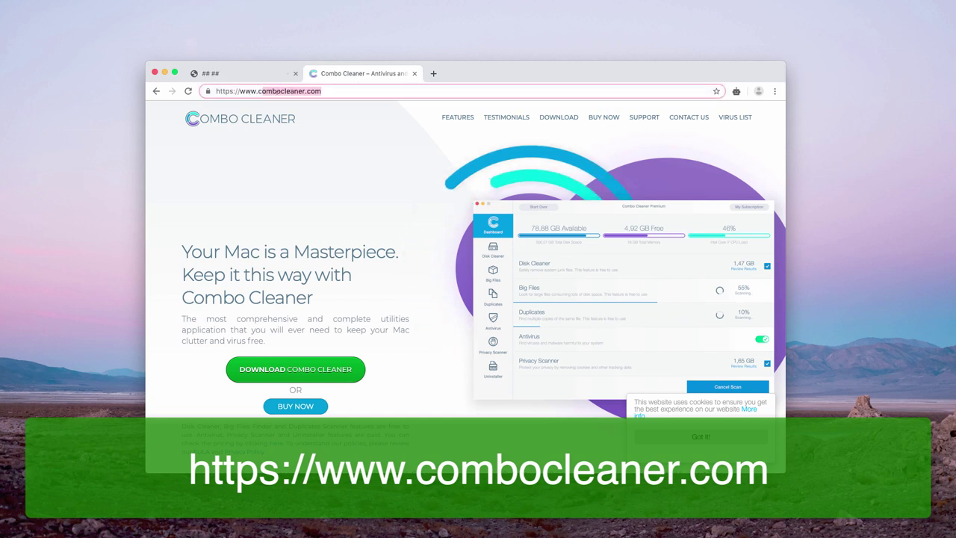
pyautogui.click(339, 383)
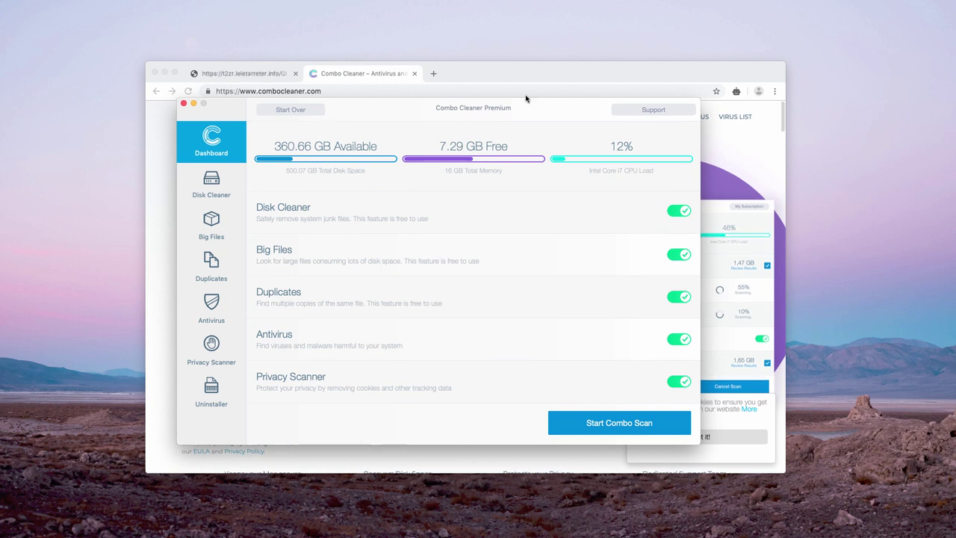
# - View the Antivirus options, start a Combo Scan from the Dashboard, and bring Chrome forward
pyautogui.click(210, 307)
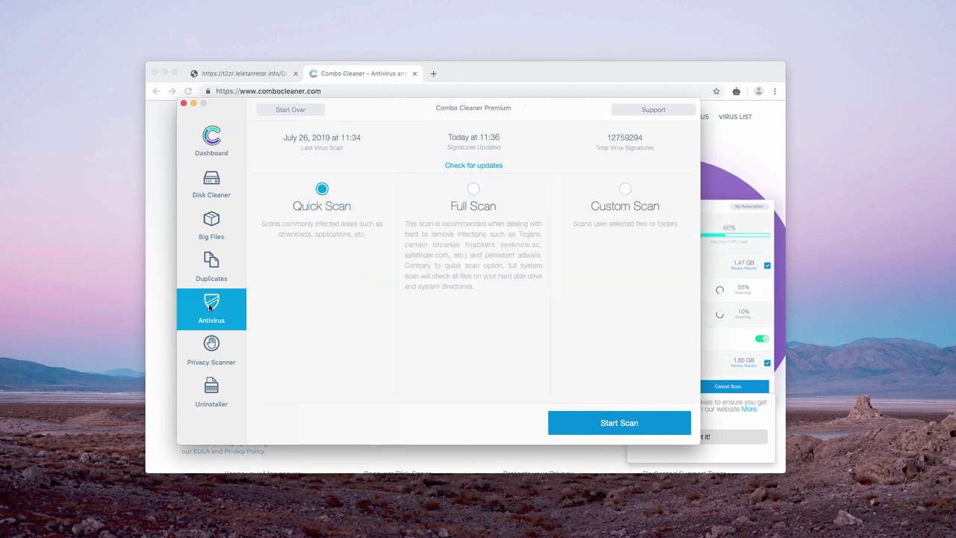
pyautogui.press('super+1')
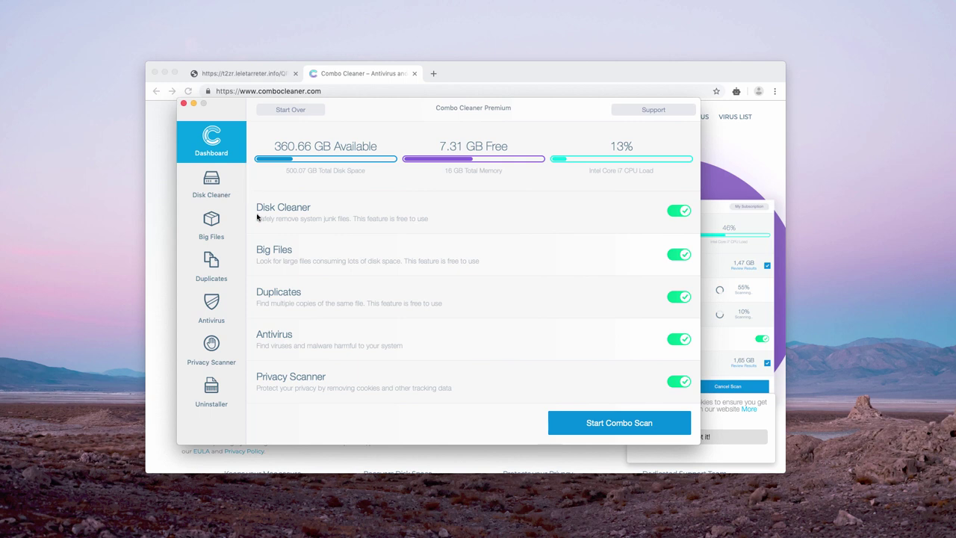
pyautogui.click(610, 425)
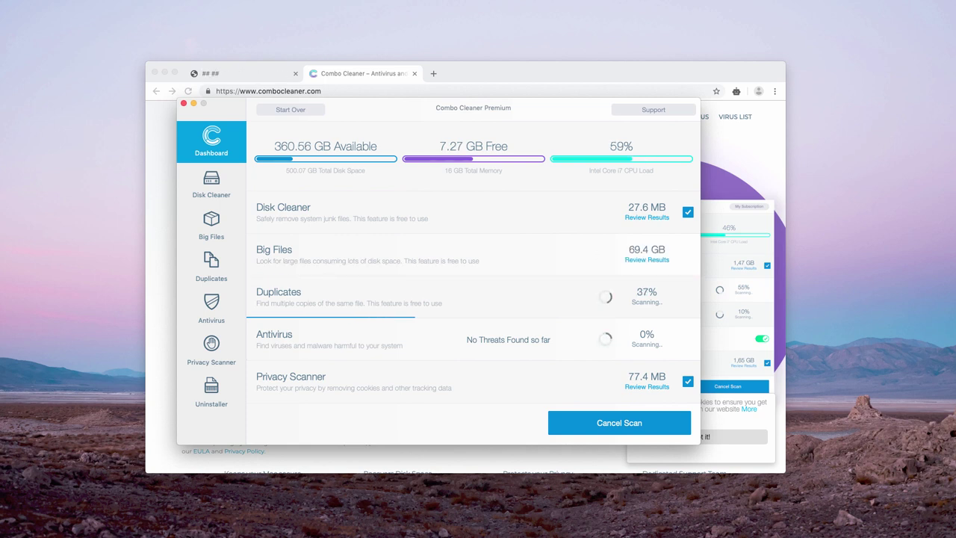
pyautogui.click(363, 75)
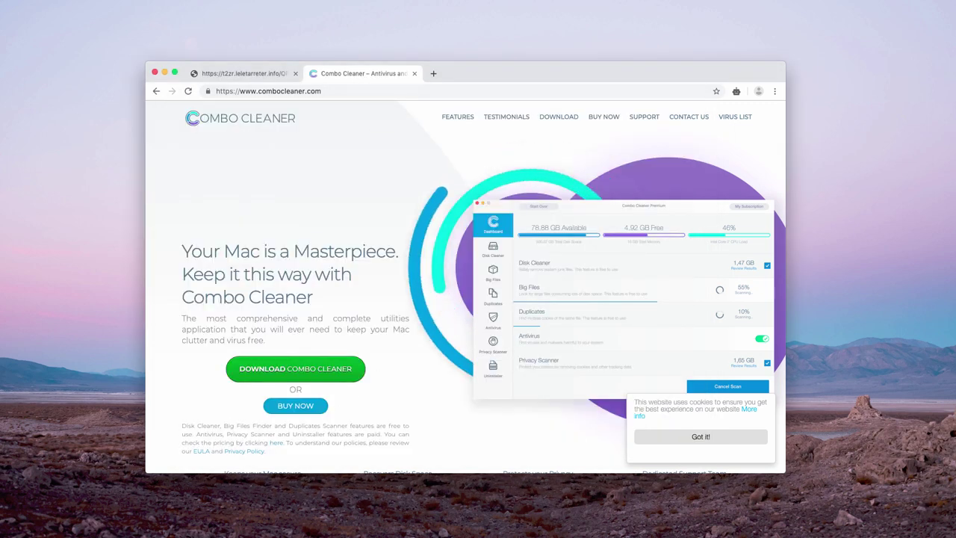